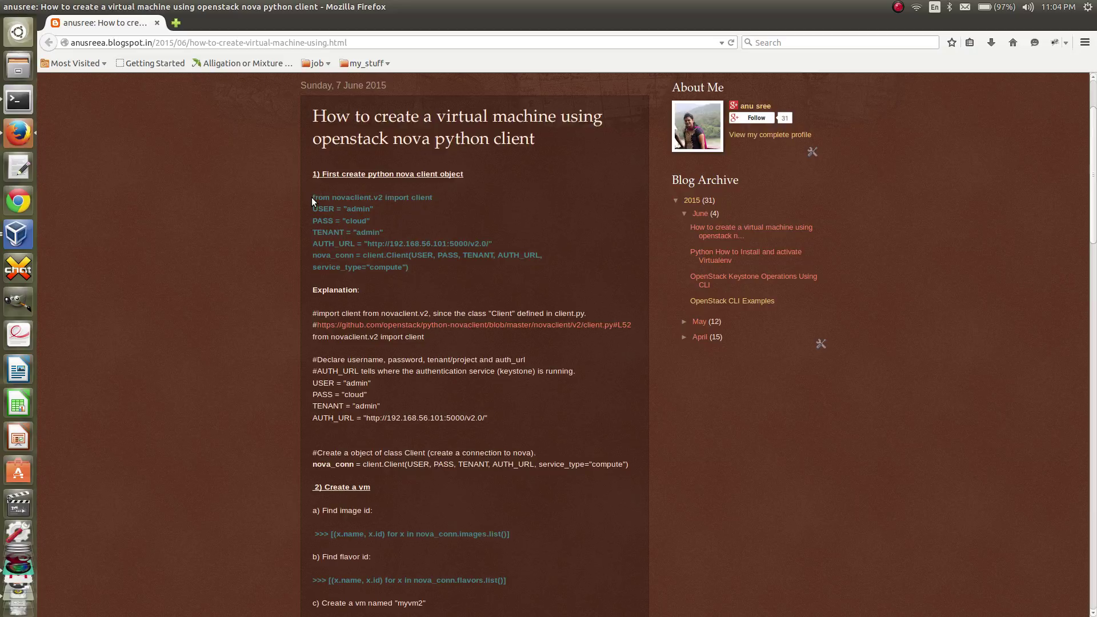
Step: Select the blog's setup code under '1) First create python nova client object'
left_click_drag(311, 197, 406, 272)
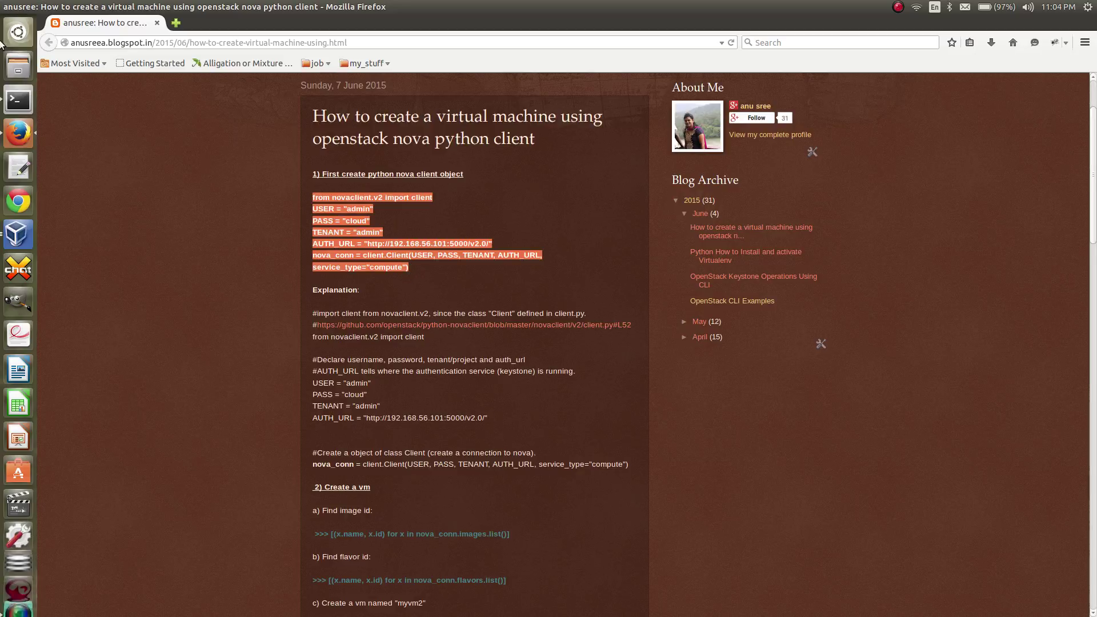
Step: Start Python in the terminal and enter the nova client setup code
left_click(21, 101)
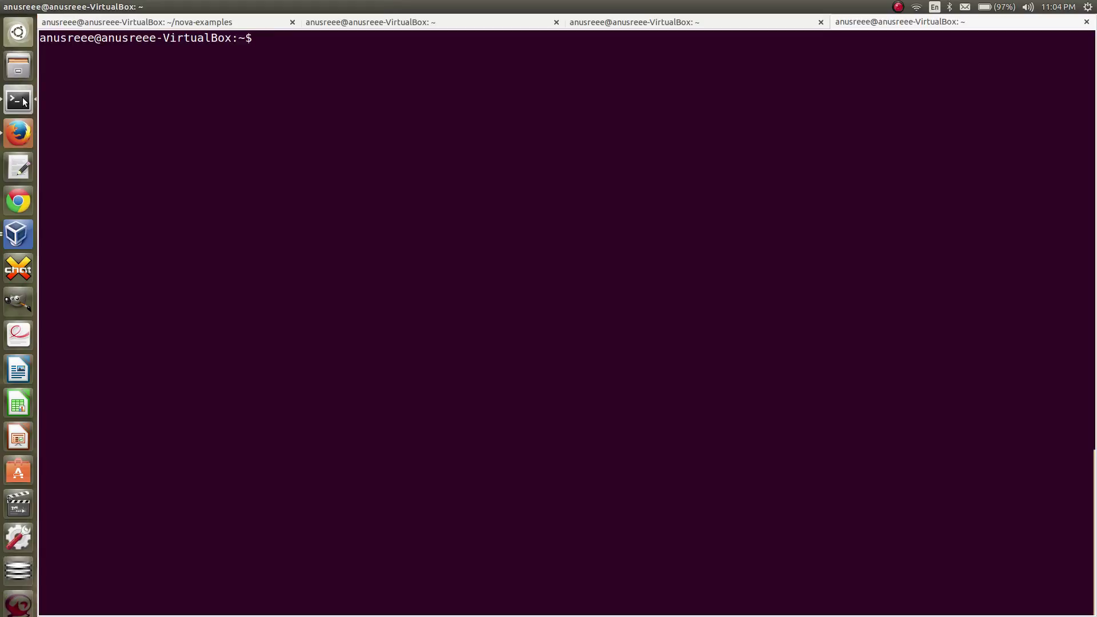
key("Return")
key("Return")
key("Return")
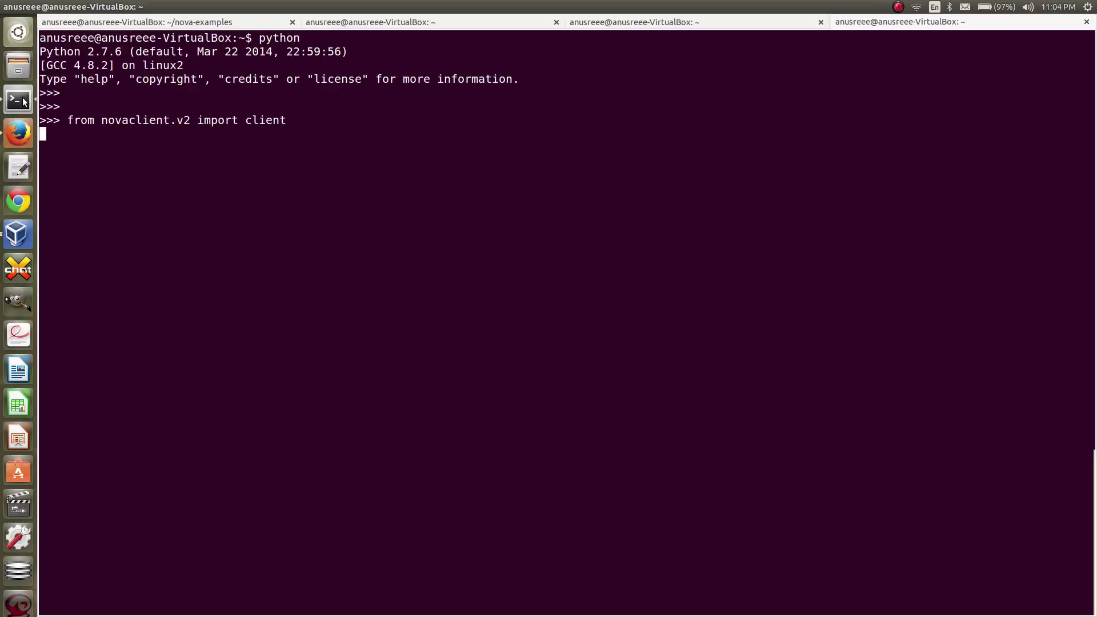
key("Return")
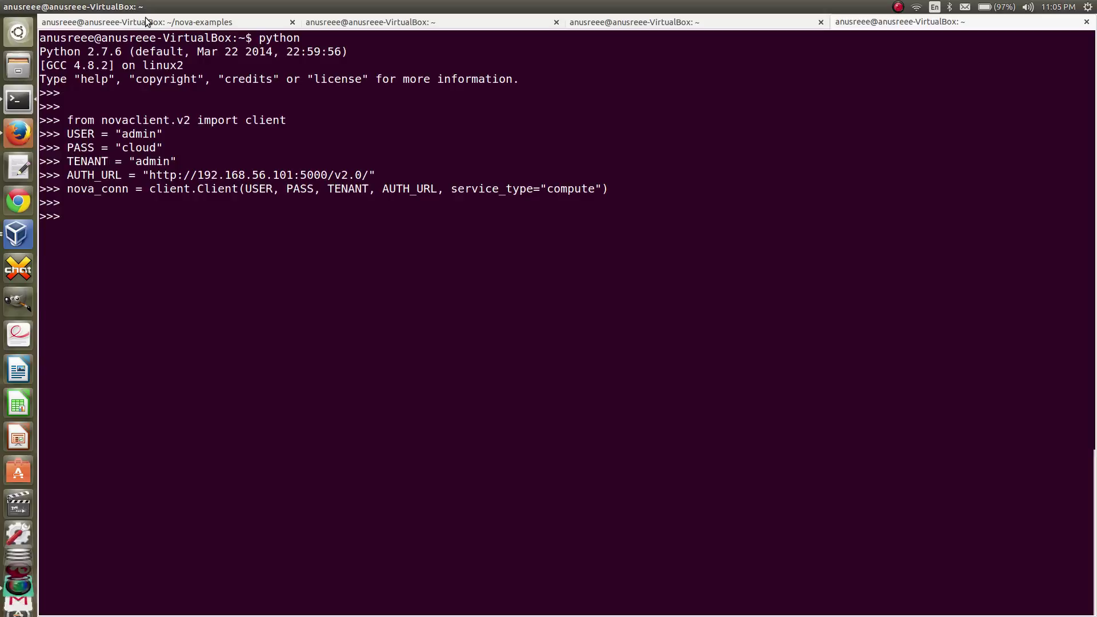
left_click_drag(289, 120, 68, 120)
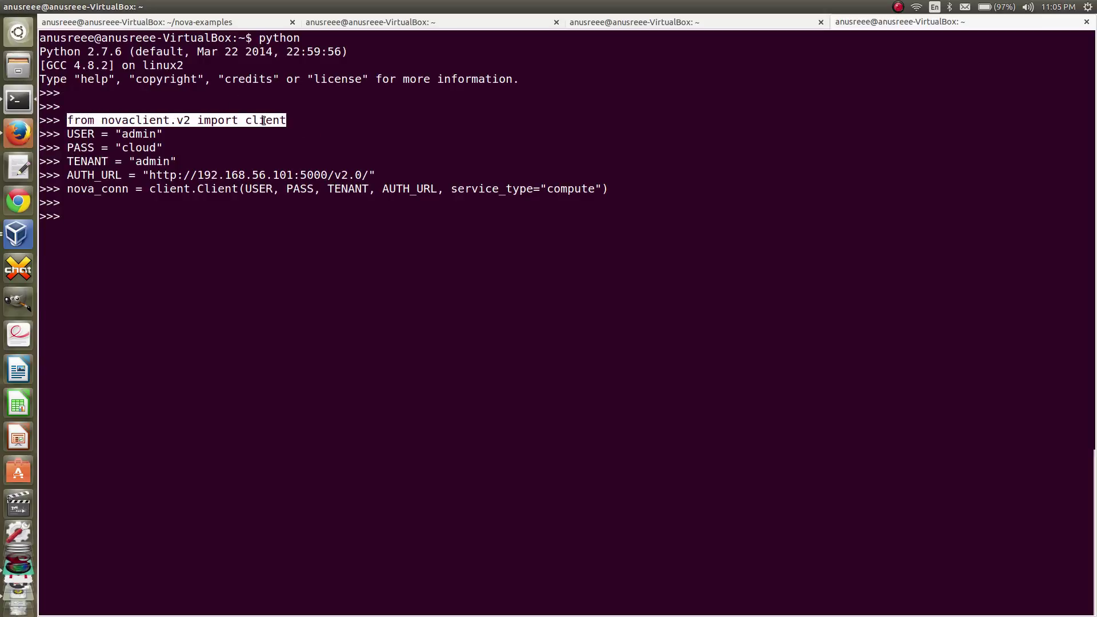
left_click(160, 120)
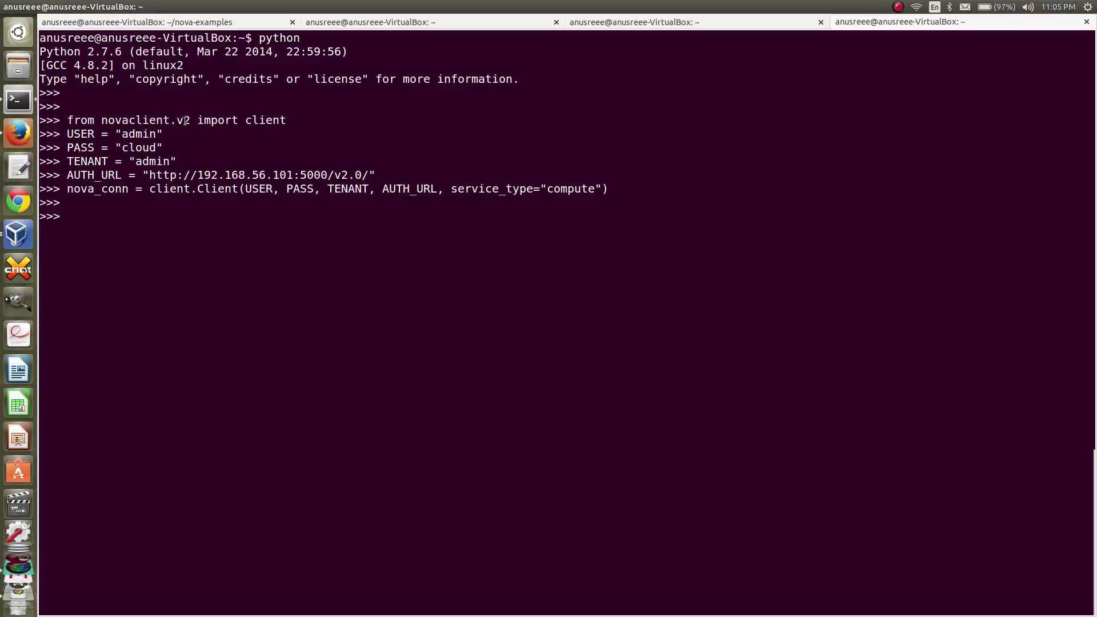
Step: Check the novaclient.v2 import, USER/PASS/TENANT credentials and the nova_conn Client line
left_click_drag(191, 121, 102, 120)
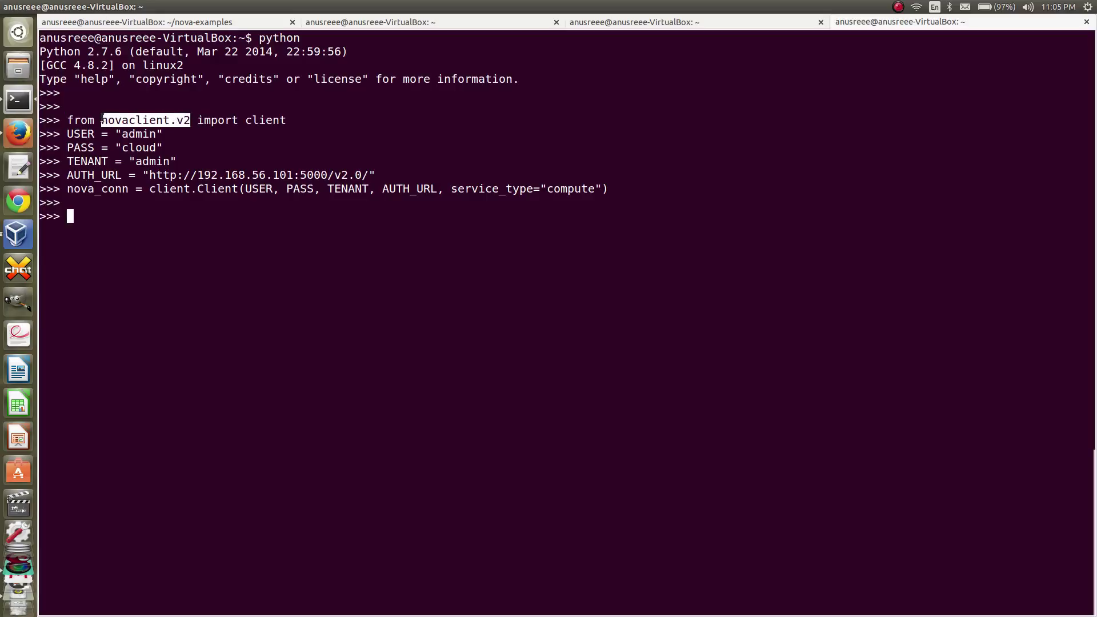
left_click(103, 126)
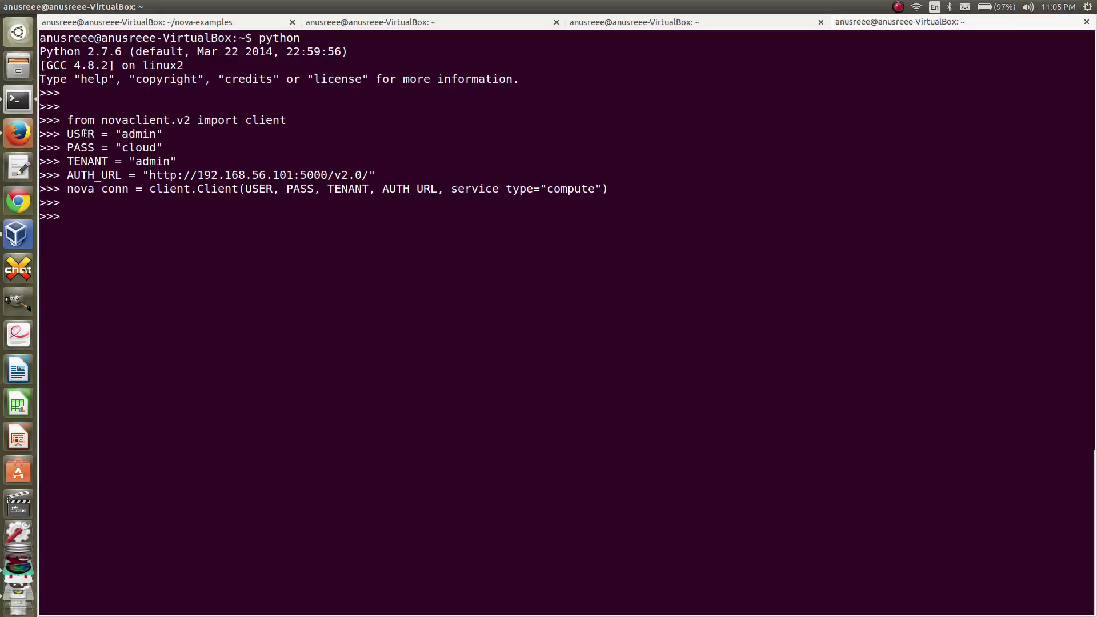
mouse_move(68, 134)
left_mouse_down()
mouse_move(207, 162)
mouse_move(310, 163)
left_mouse_up()
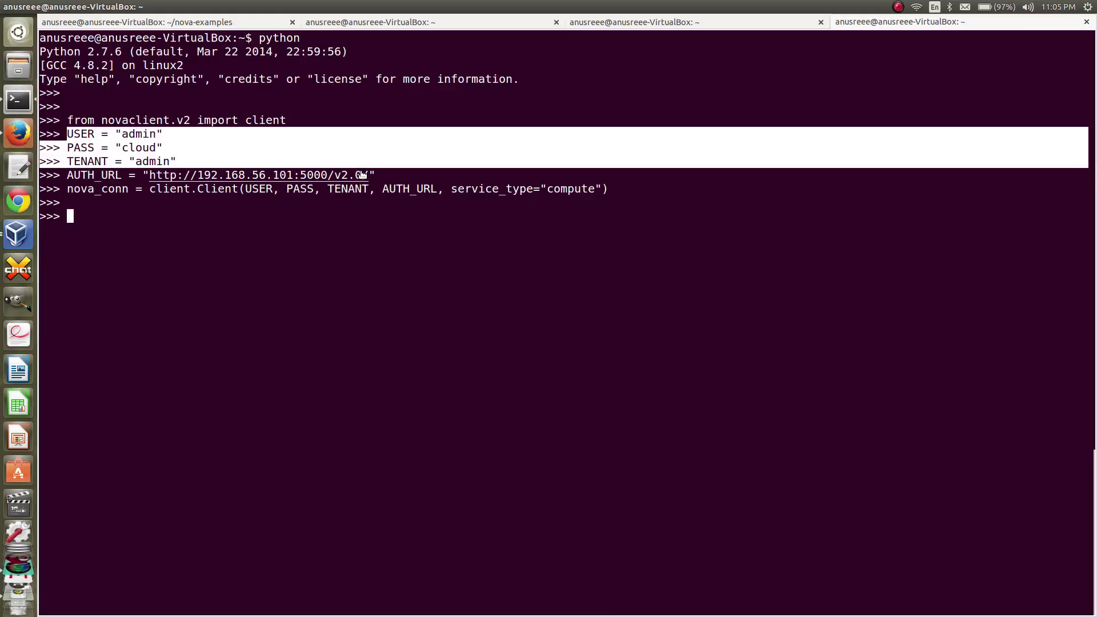
left_click(395, 169)
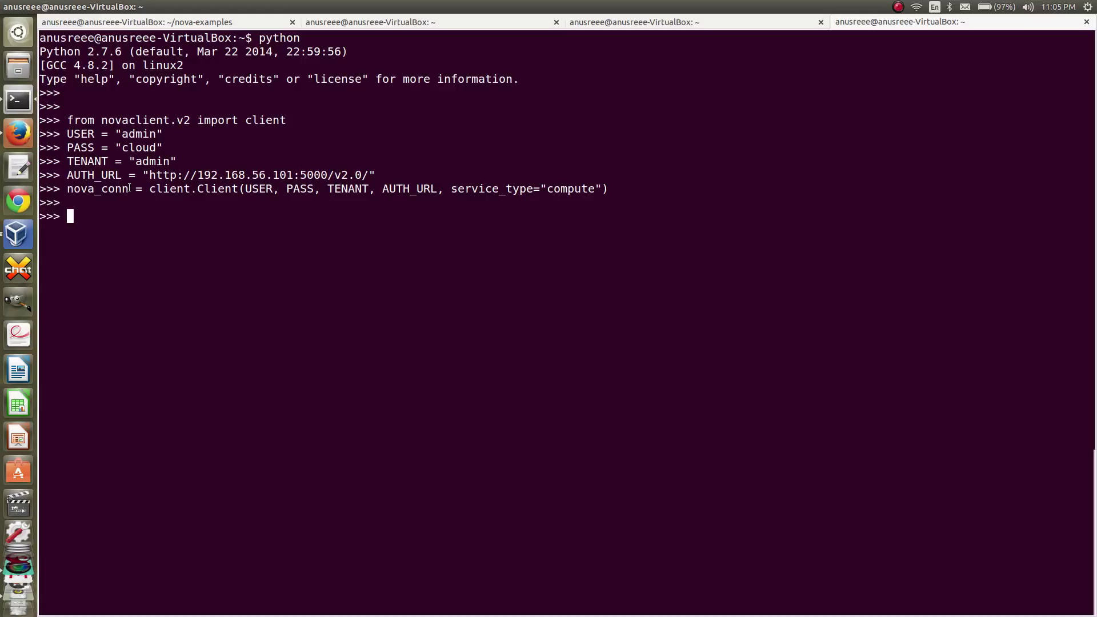
left_click_drag(239, 187, 202, 184)
left_click(17, 133)
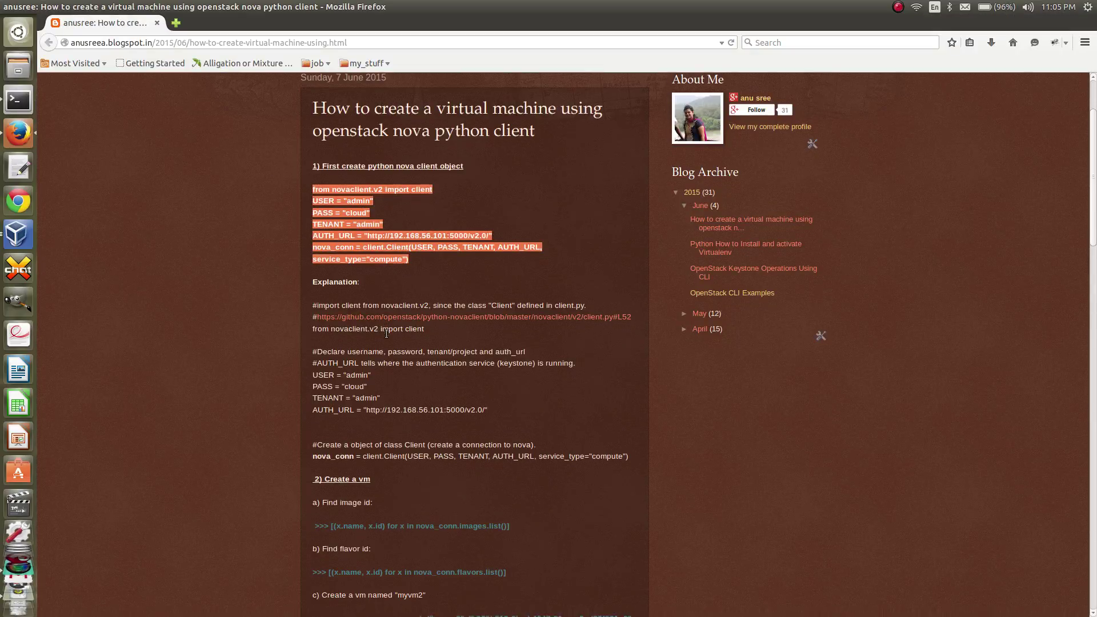
scroll(384, 333, "down", 4)
scroll(385, 332, "down", 1)
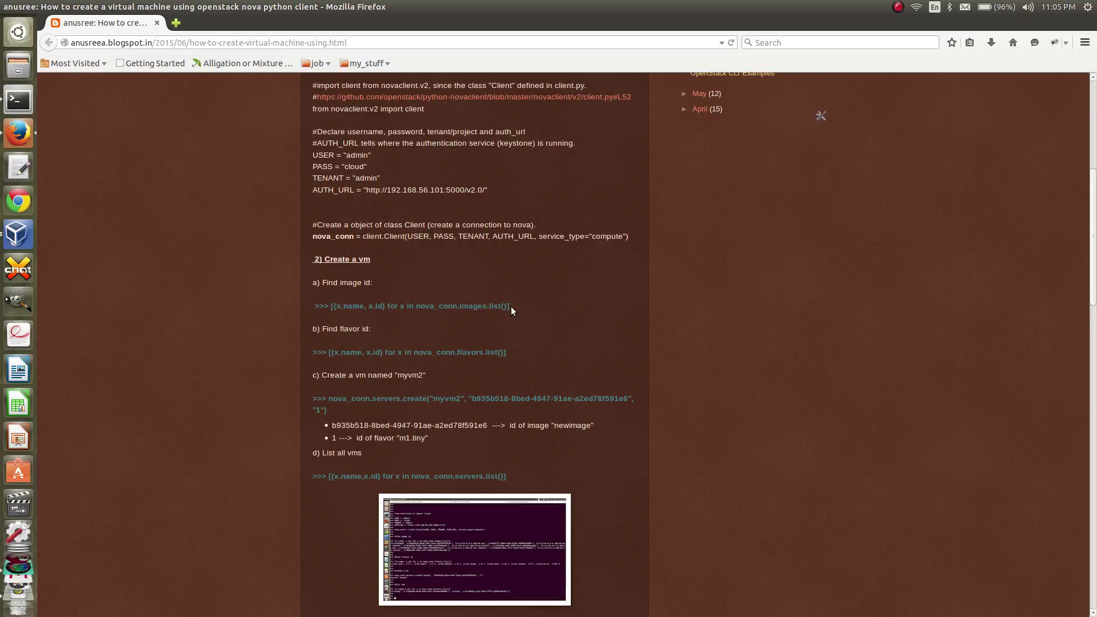
Step: Select the images.list() command in the blog's '2) Create a vm' section
left_click_drag(511, 306, 331, 305)
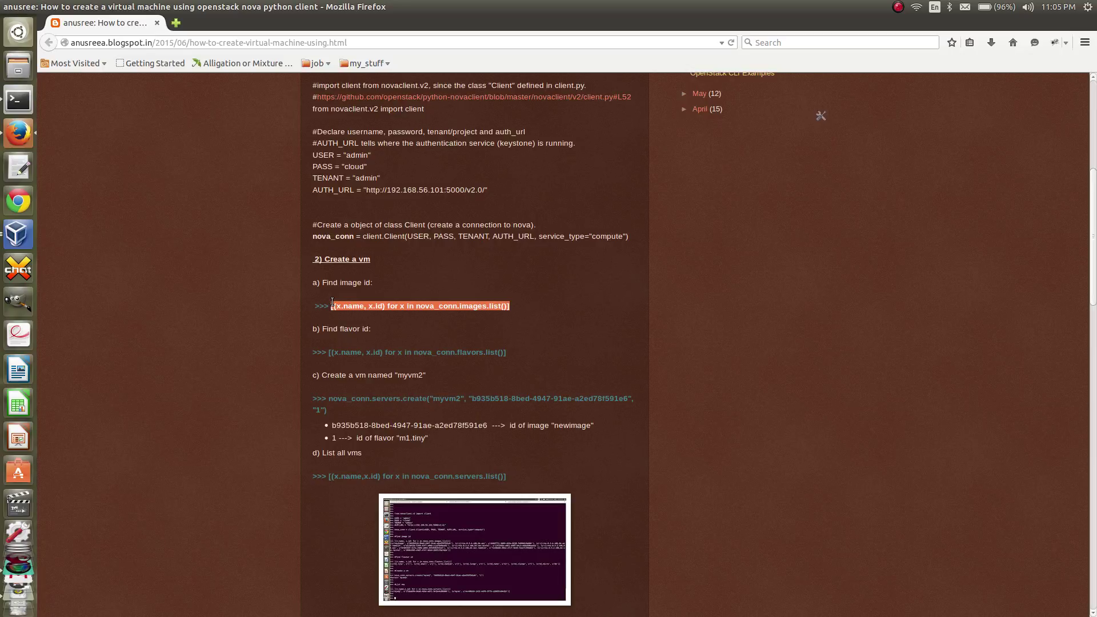
Step: Run images.list() in Python and find newimage and its ID in the output
left_click(9, 96)
key("Return")
key("Return")
type("[(x.name, x.id) for x in nova_conn.images.list()]")
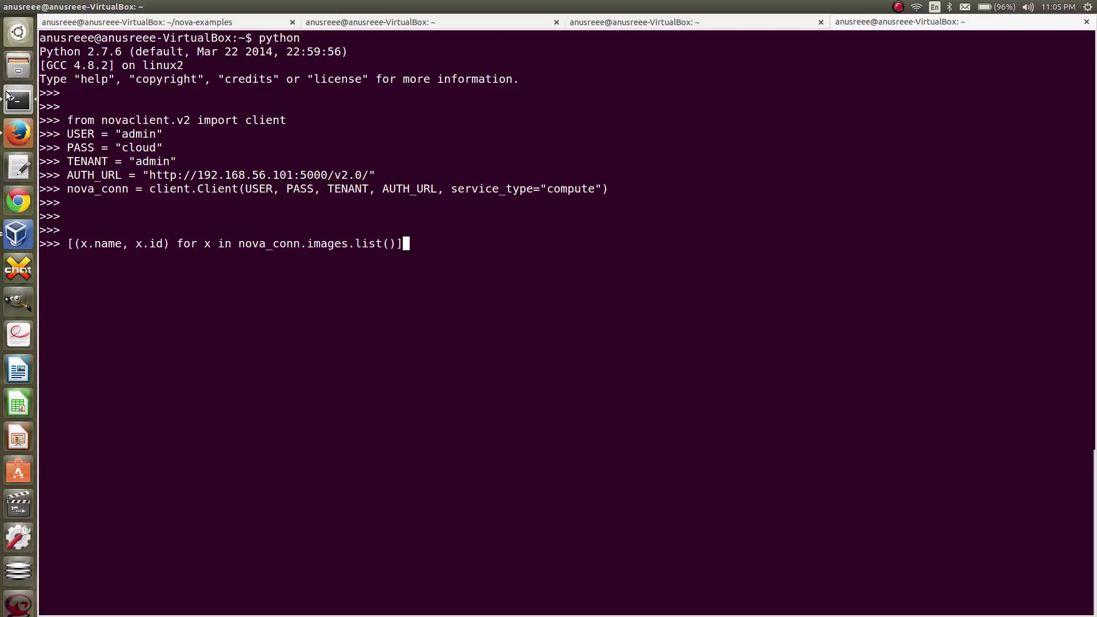
key("Return")
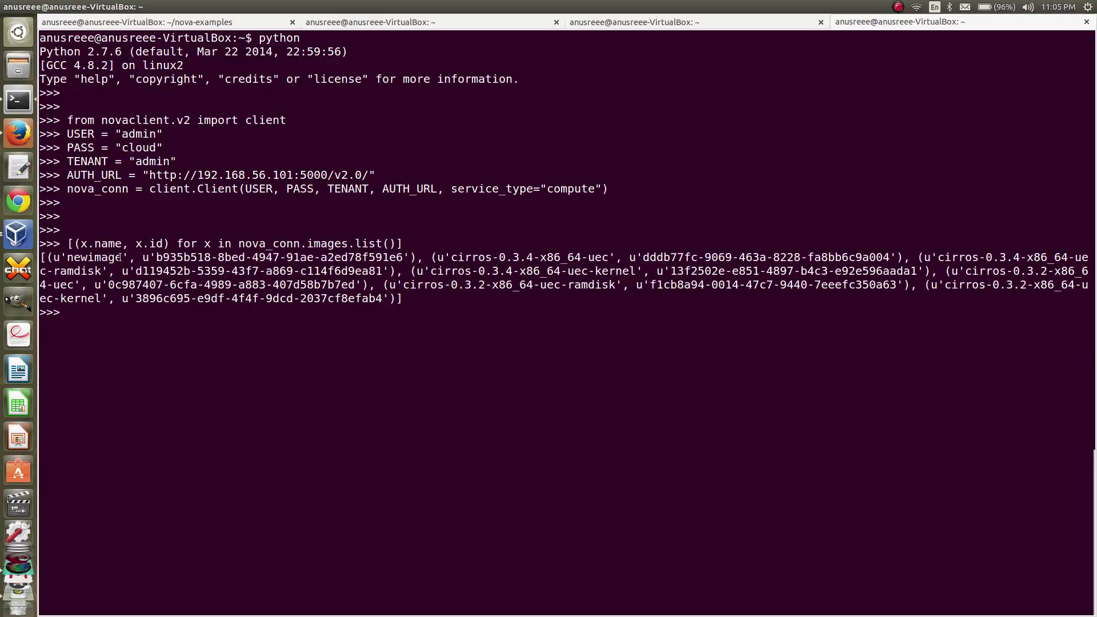
left_click_drag(122, 257, 76, 261)
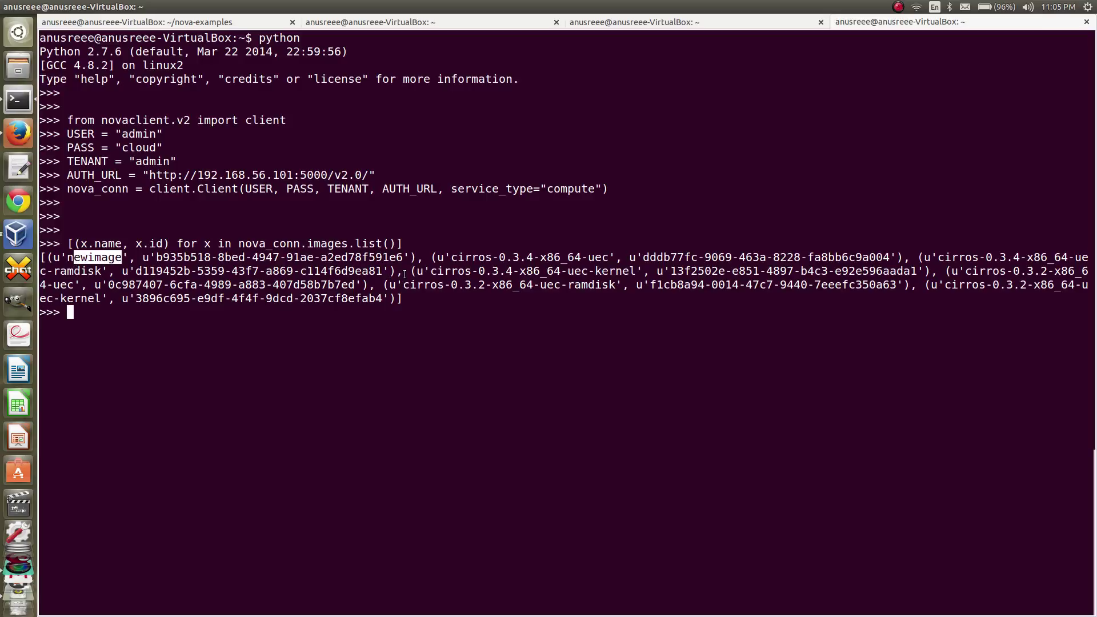
mouse_move(403, 257)
left_mouse_down()
mouse_move(168, 270)
mouse_move(155, 257)
left_mouse_up()
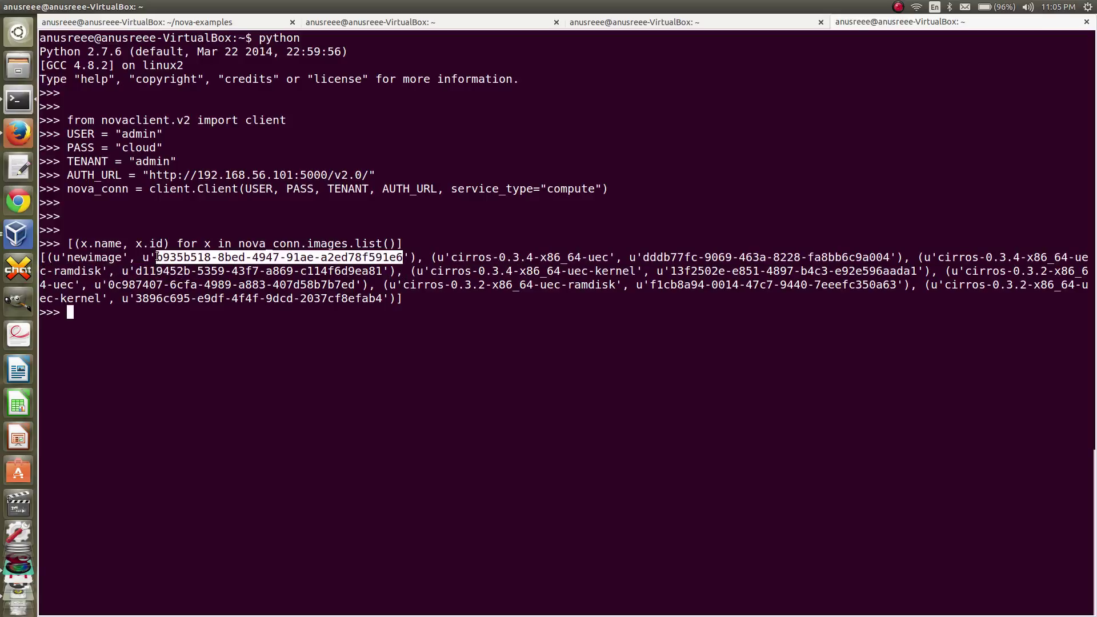
left_click(20, 133)
Step: Select the flavors.list() command under the blog's 'Find flavor id' step
left_click(458, 361)
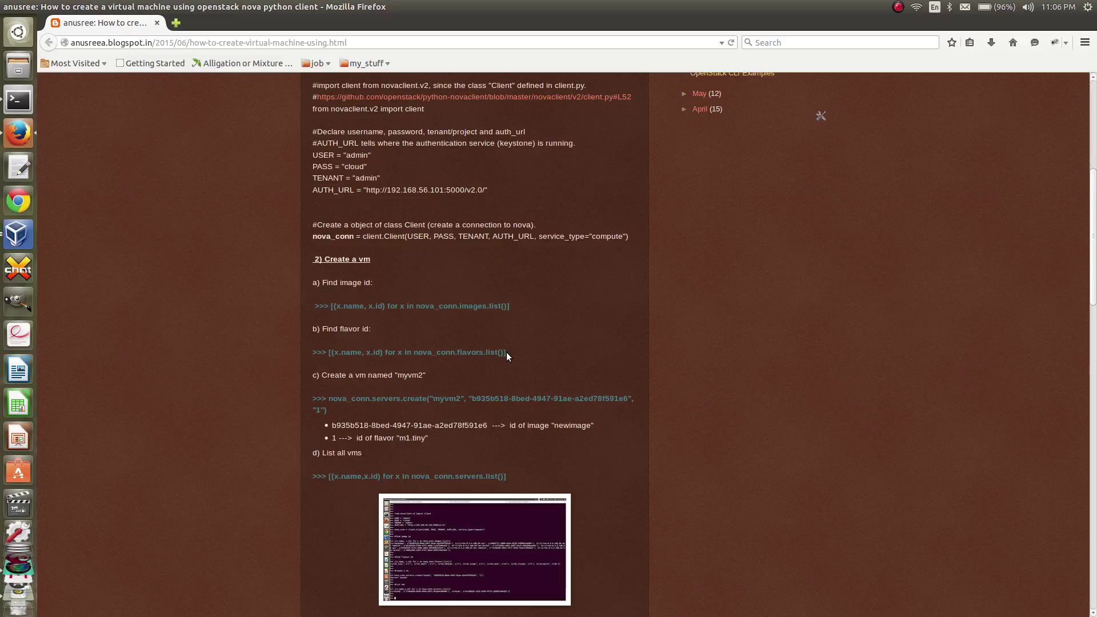
left_click_drag(507, 352, 328, 352)
key("ctrl+c")
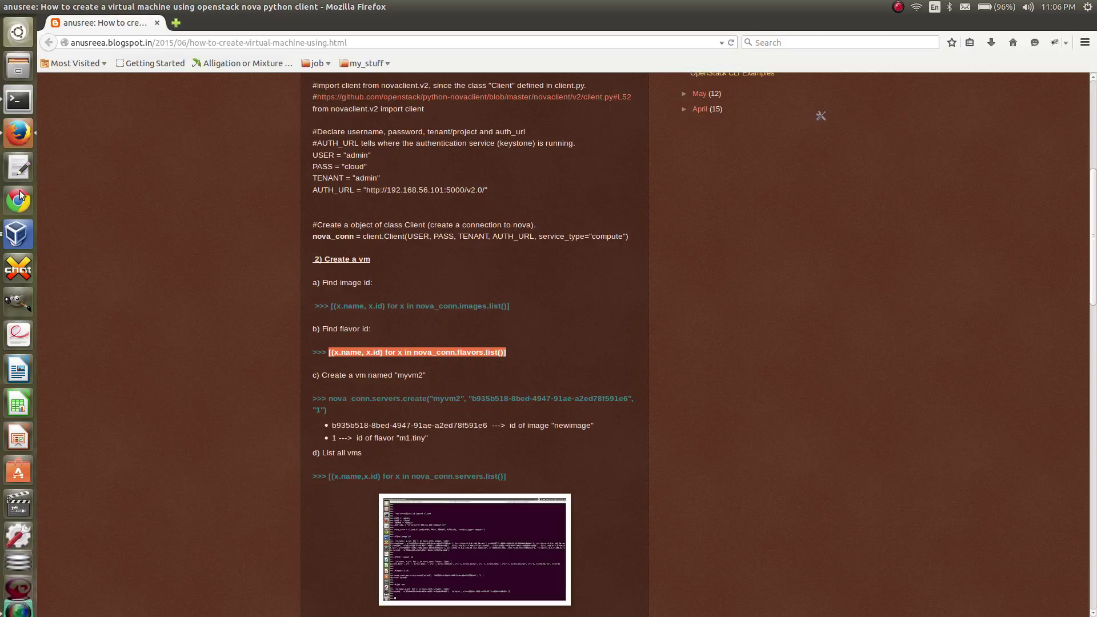
Step: Run flavors.list() in Python and find the m1.tiny flavor in the output
key("alt+Tab")
key("Return")
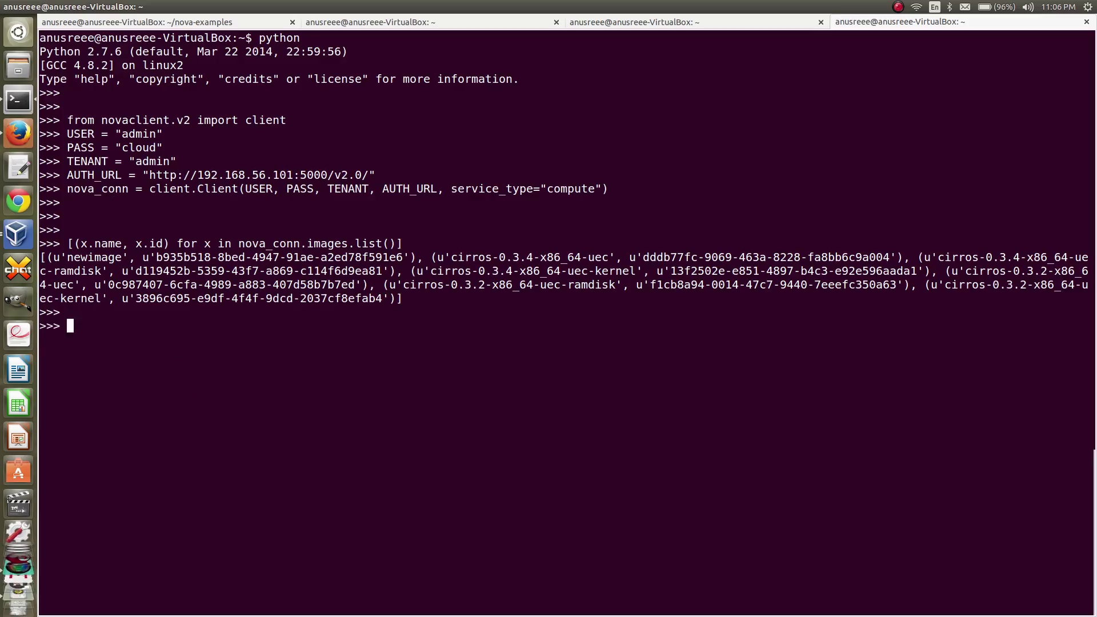
key("Return")
key("Return")
key("ctrl+shift+v")
key("Return")
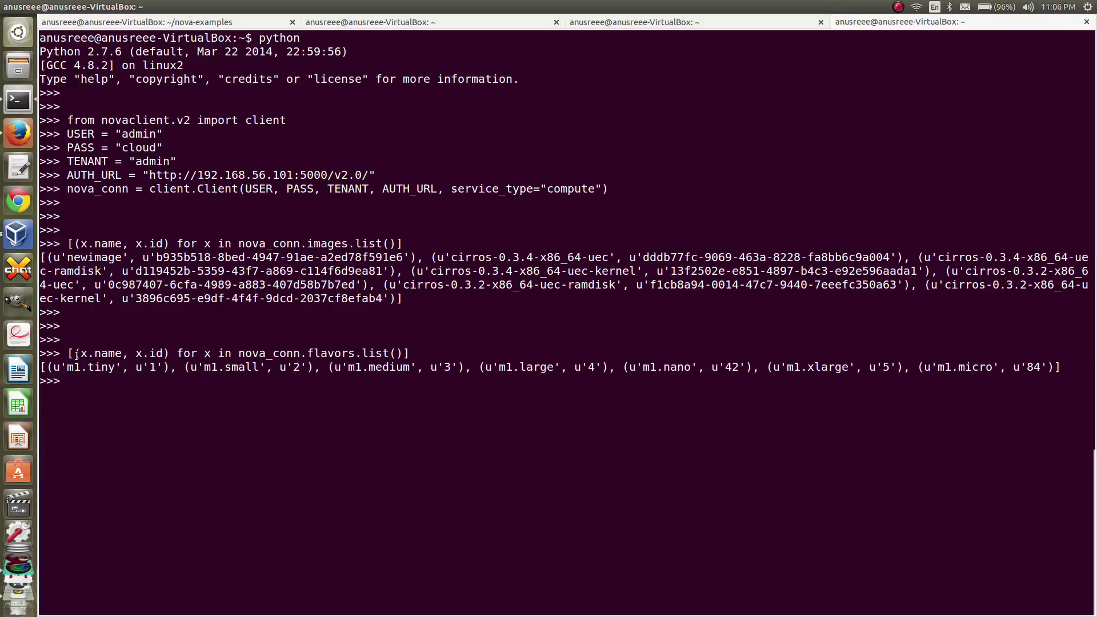
left_click_drag(66, 368, 115, 367)
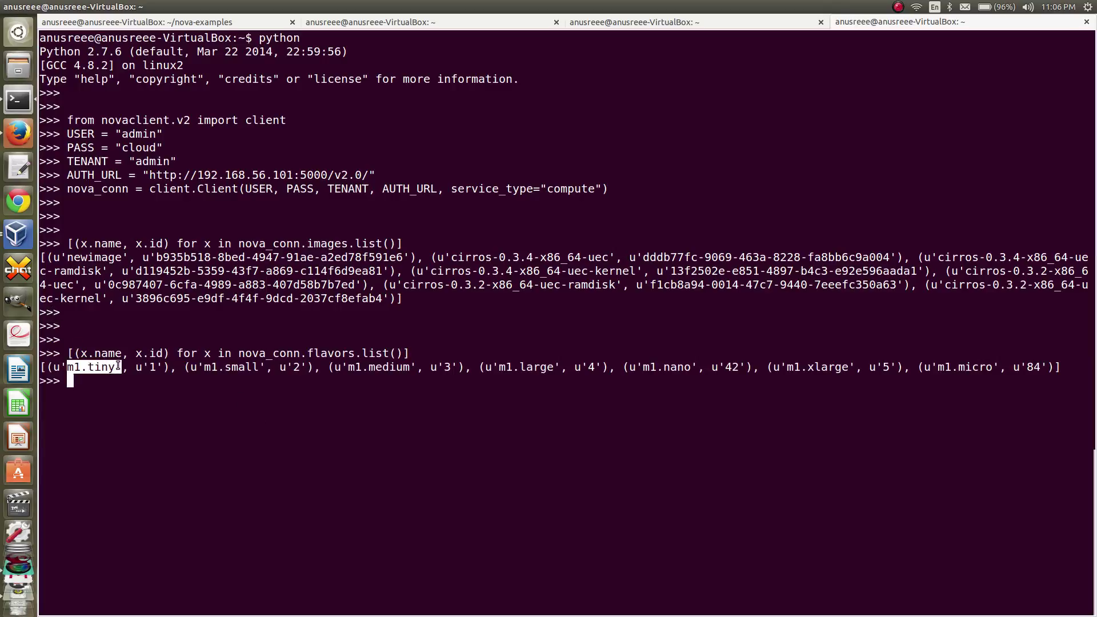
Step: Select the blog's servers.create command for myvm2, after noting m1.tiny's flavor ID 1
double_click(153, 366)
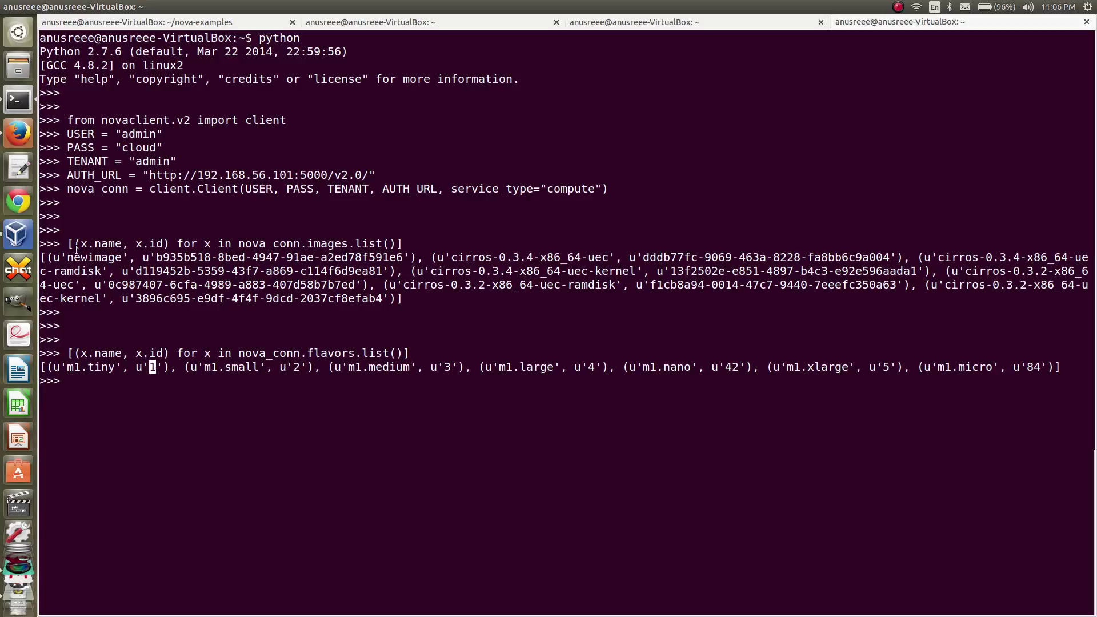
left_click(11, 136)
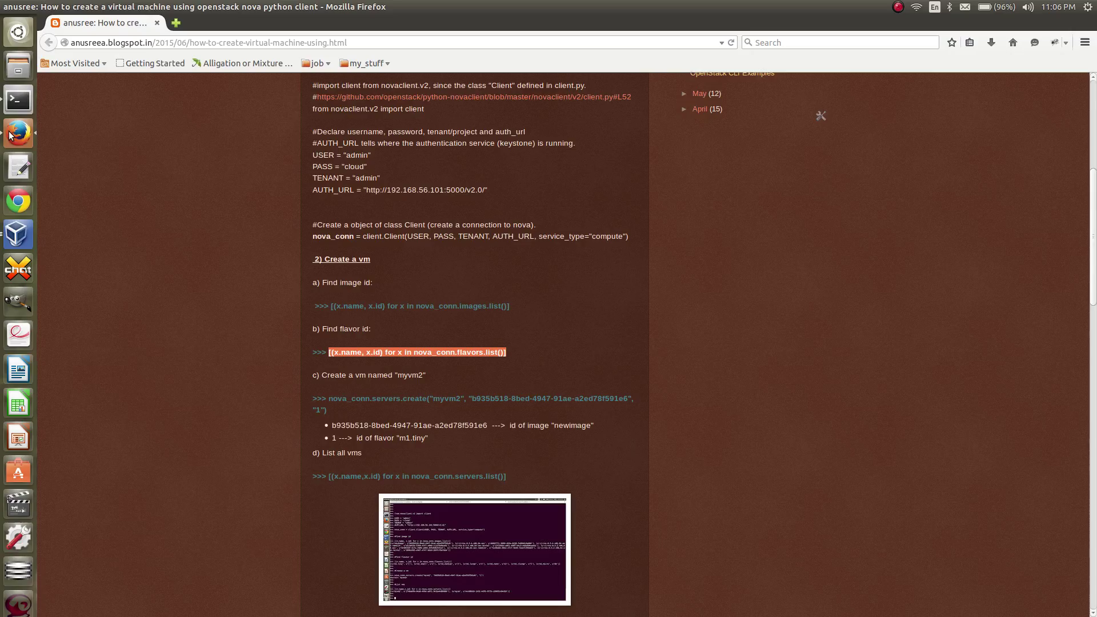
left_click(325, 375)
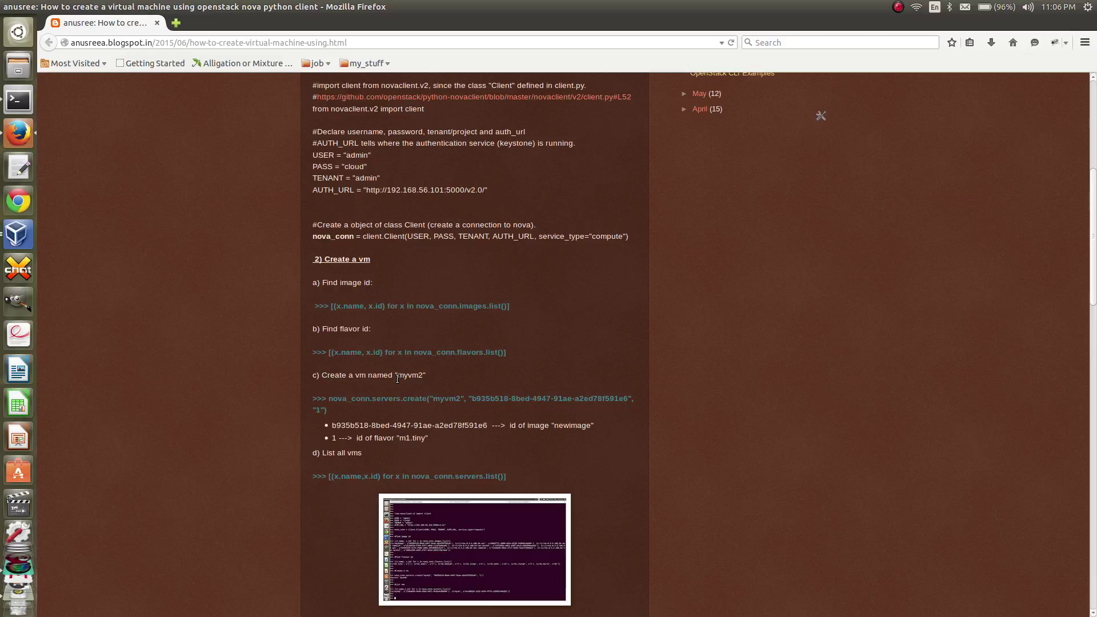
left_click_drag(397, 377, 422, 377)
left_click(371, 393)
left_click_drag(330, 399, 334, 412)
key("ctrl+c")
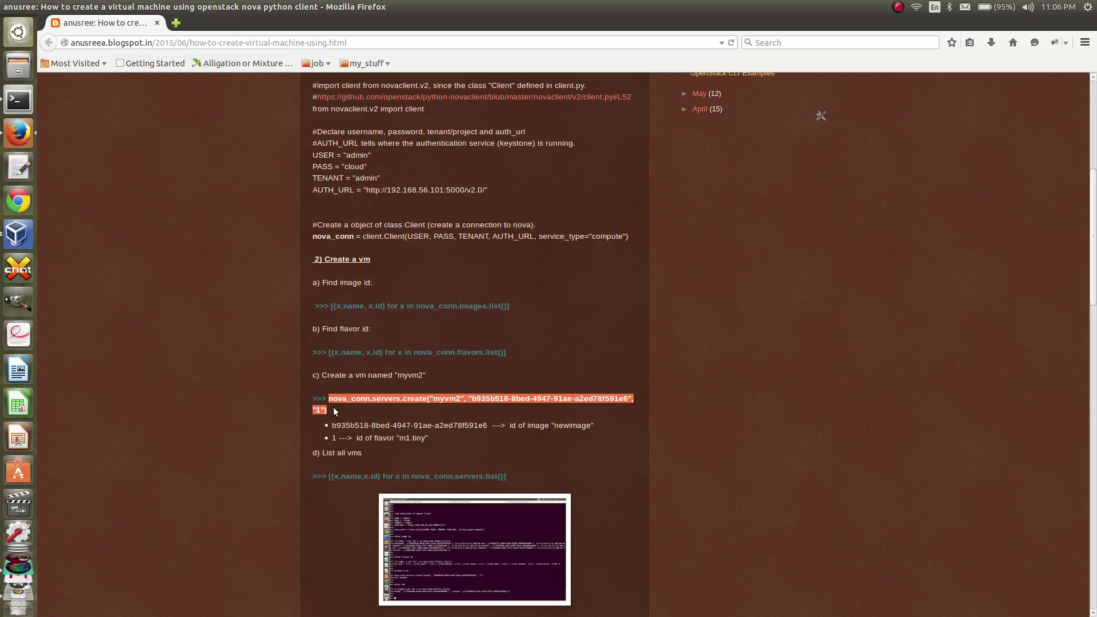
Step: Paste the servers.create command for myvm2 at the Python prompt
left_click(16, 107)
key("Return")
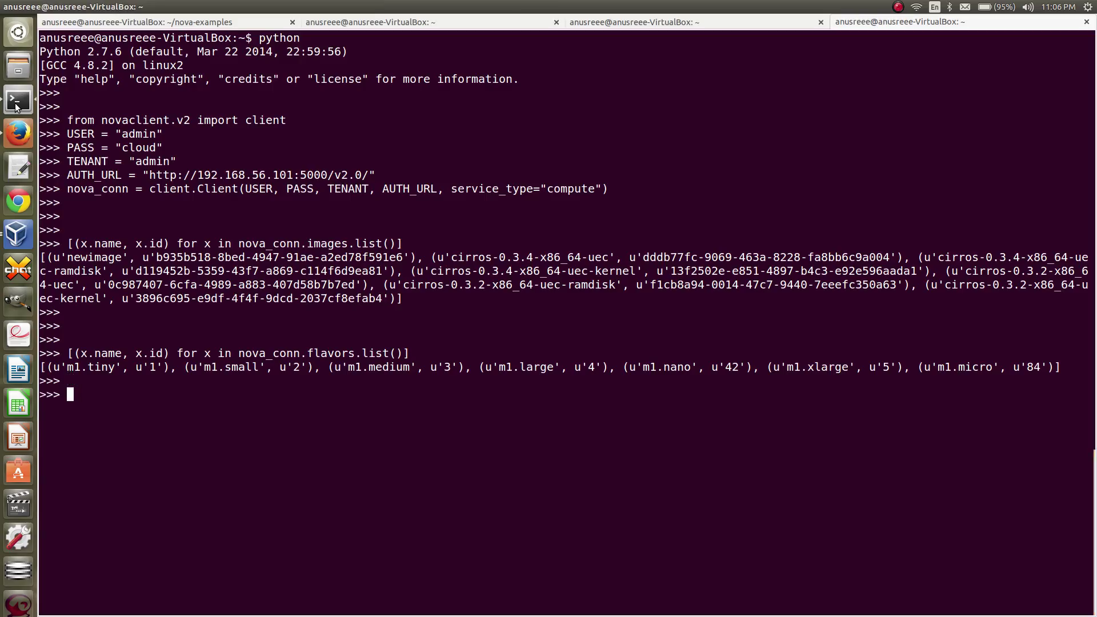
key("Return")
key("Return")
key("ctrl+shift+v")
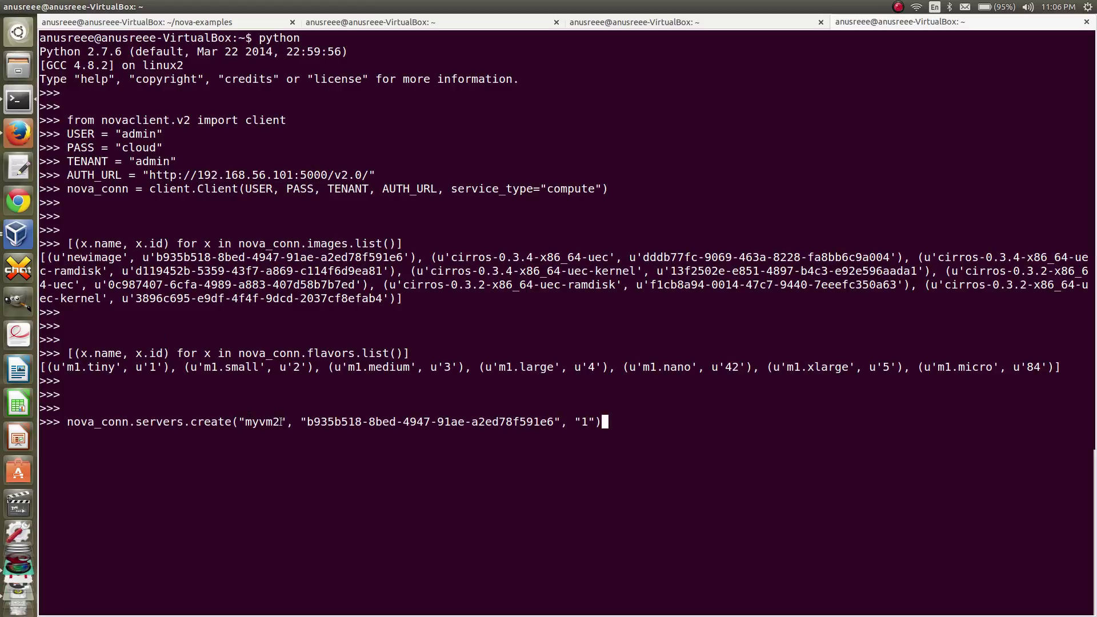
Step: Check the command uses newimage's ID and flavor 1, then run it
left_click_drag(281, 422, 247, 421)
left_click_drag(307, 421, 554, 422)
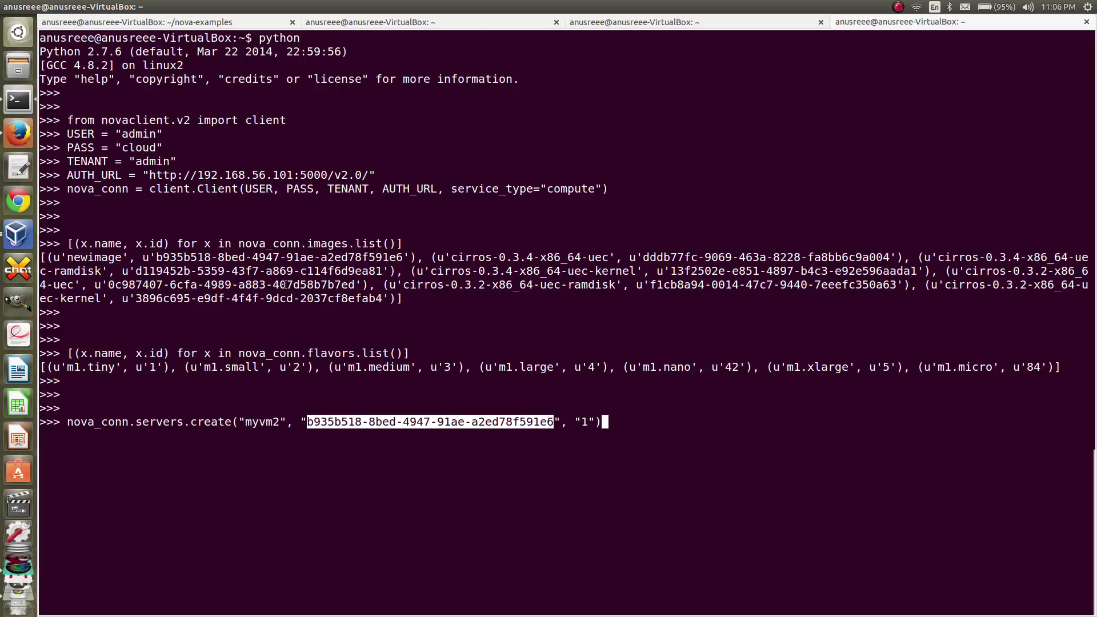
mouse_move(403, 257)
left_mouse_down()
mouse_move(277, 244)
mouse_move(157, 257)
left_mouse_up()
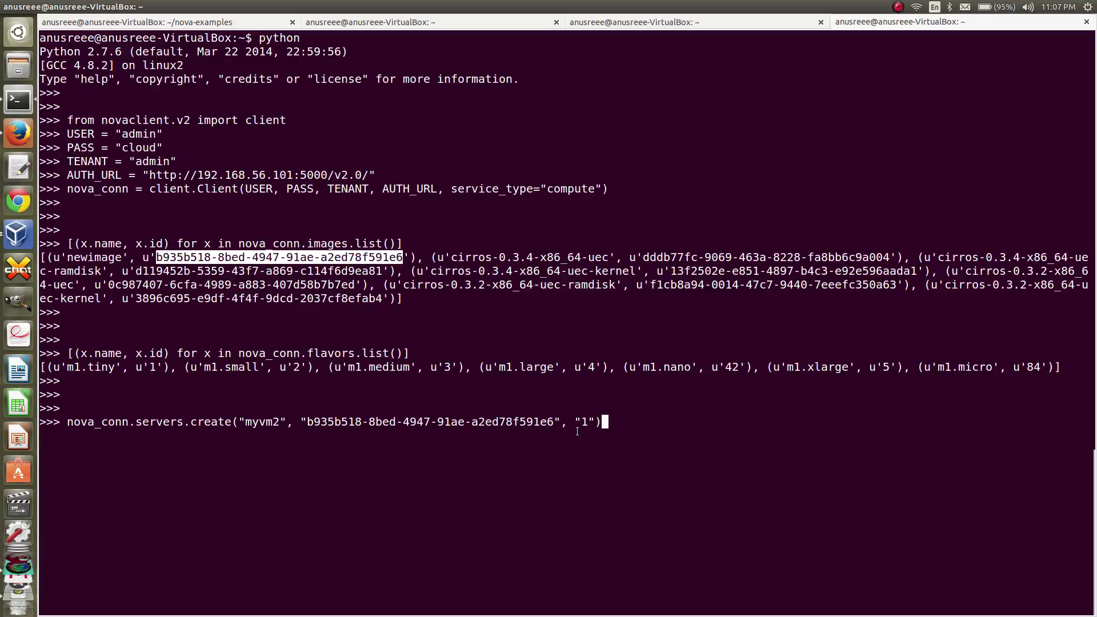
double_click(584, 422)
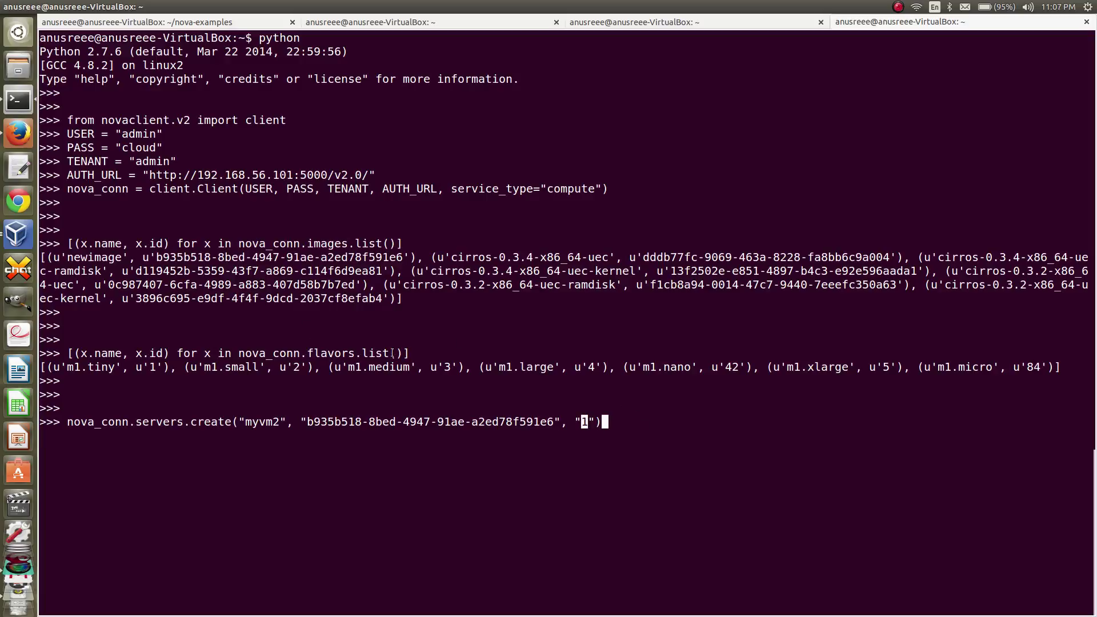
double_click(152, 367)
left_click(605, 424)
key("Return")
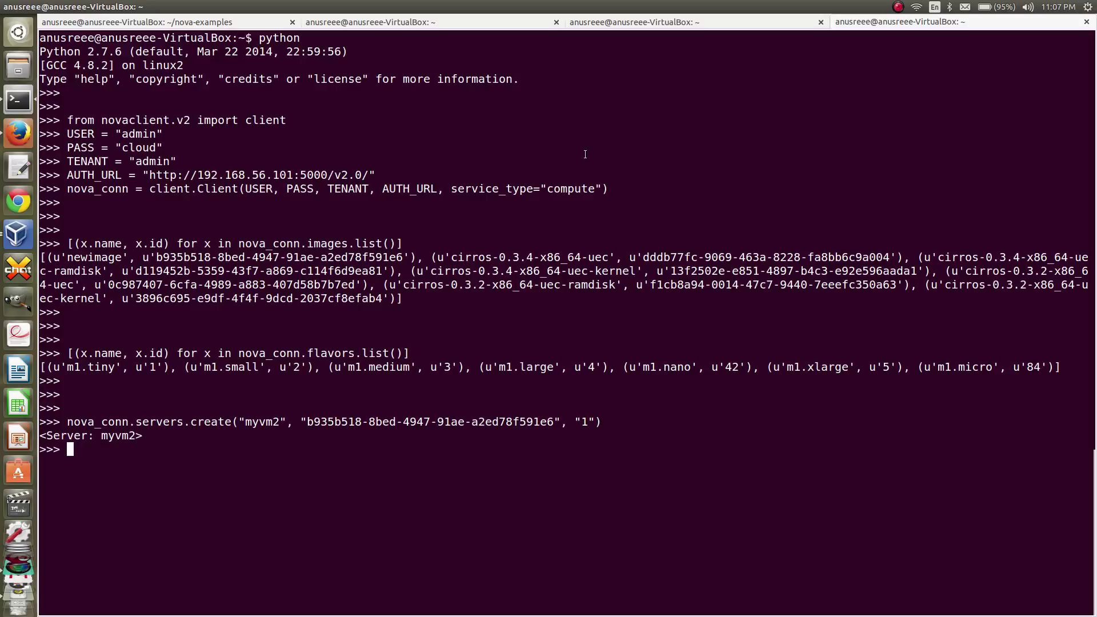
Step: Select the blog's servers.list() command under 'List all vms'
left_click(17, 135)
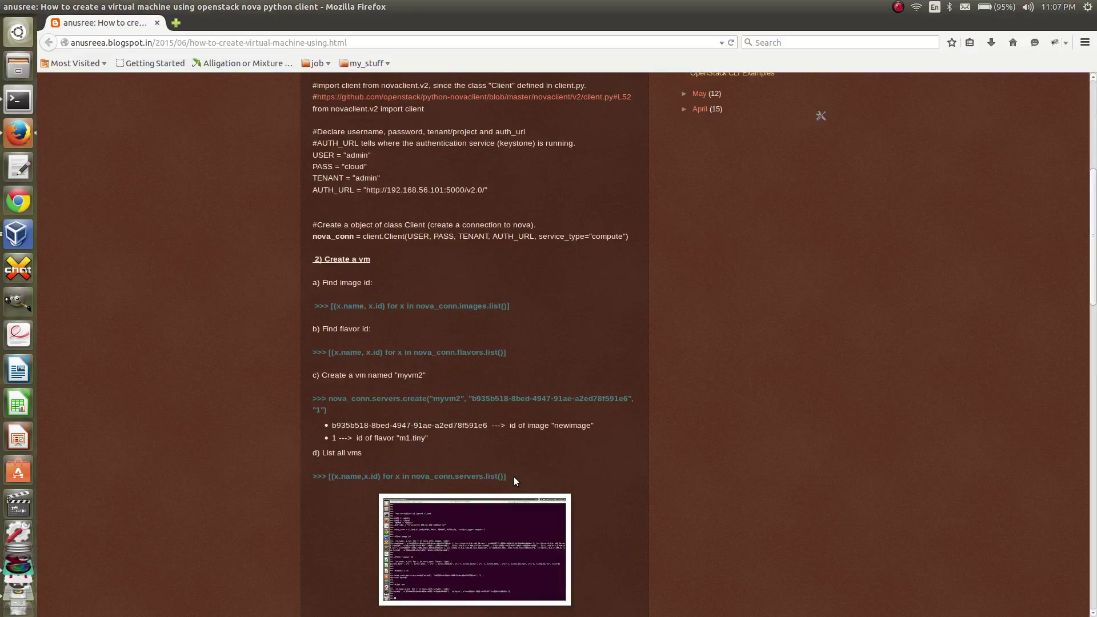
left_click_drag(508, 477, 332, 477)
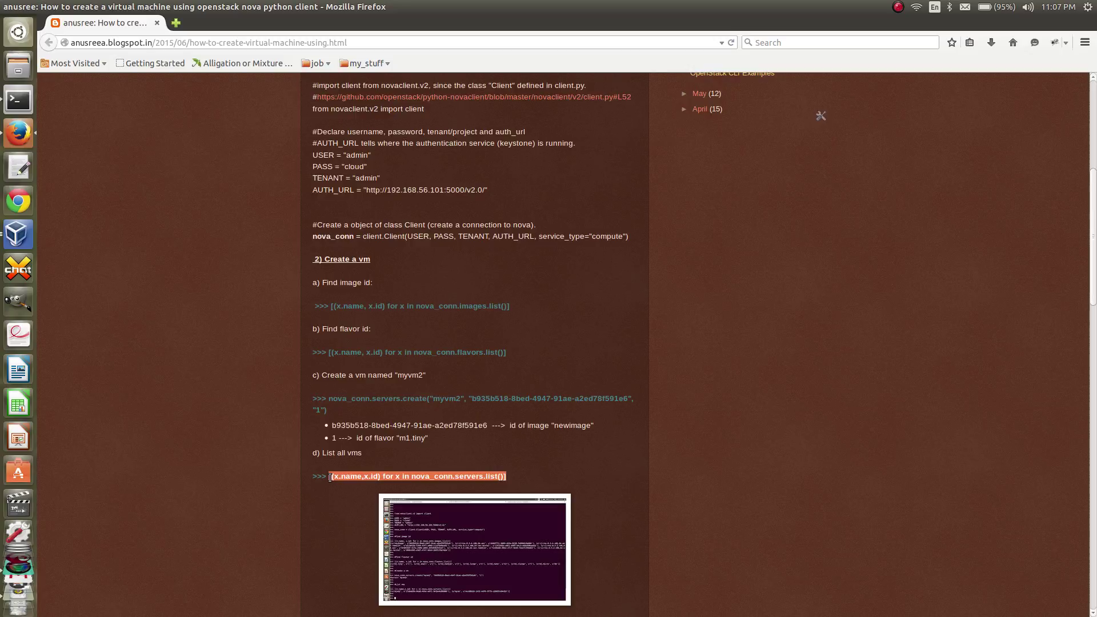
left_click(18, 101)
Step: Run servers.list() in Python and find myvm2 and its ID in the output
key("Return")
key("Return")
key("Return")
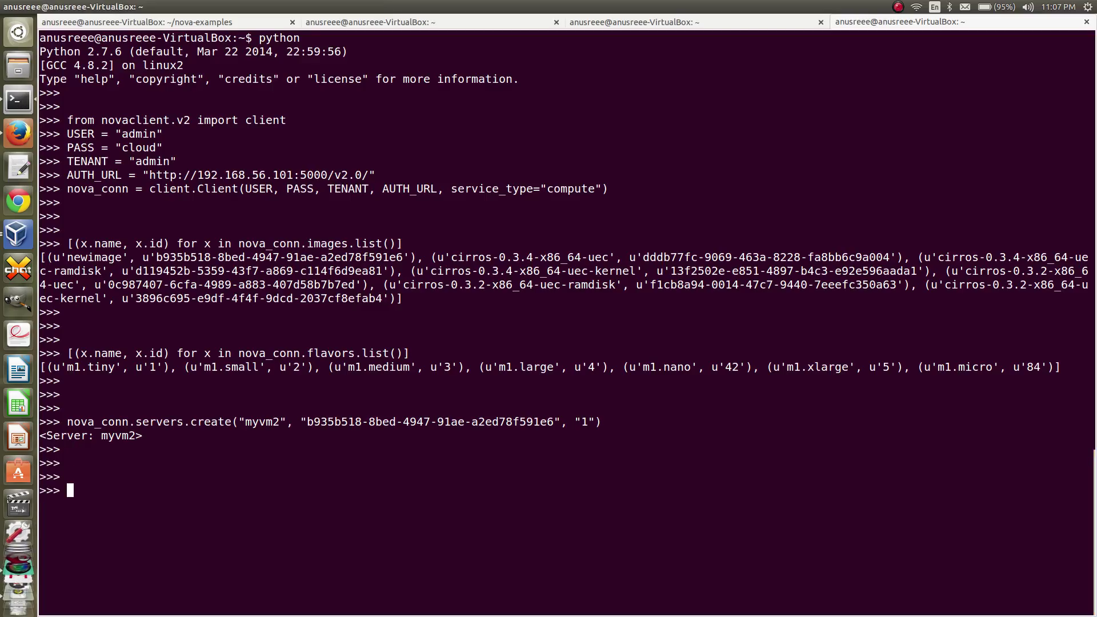
type("[(x.name,x.id) for x in nova_conn.servers.list()]")
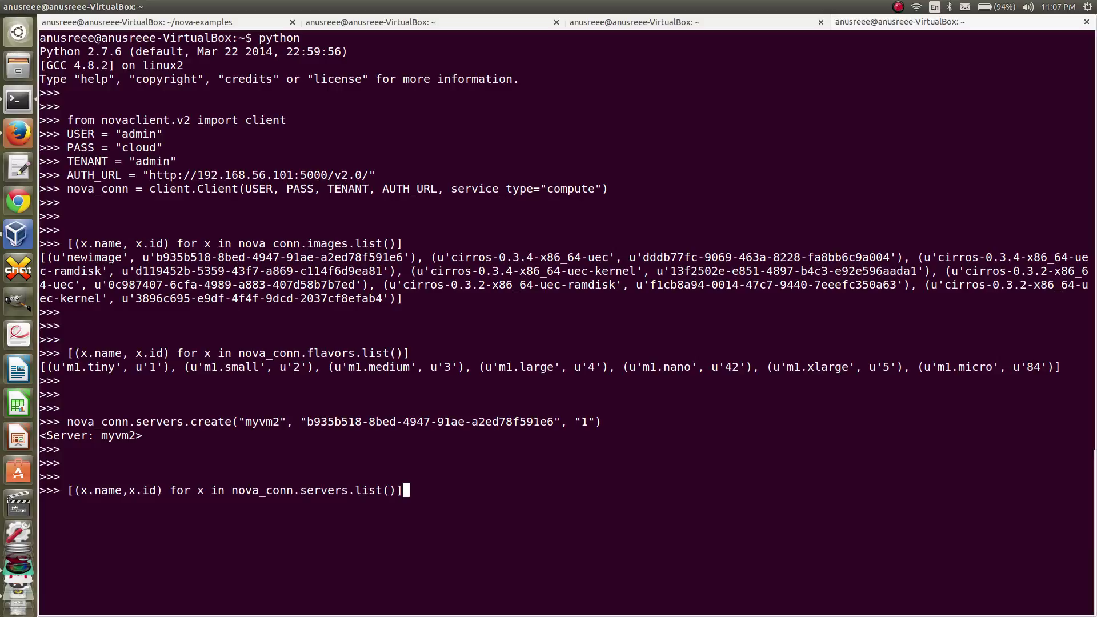
key("Return")
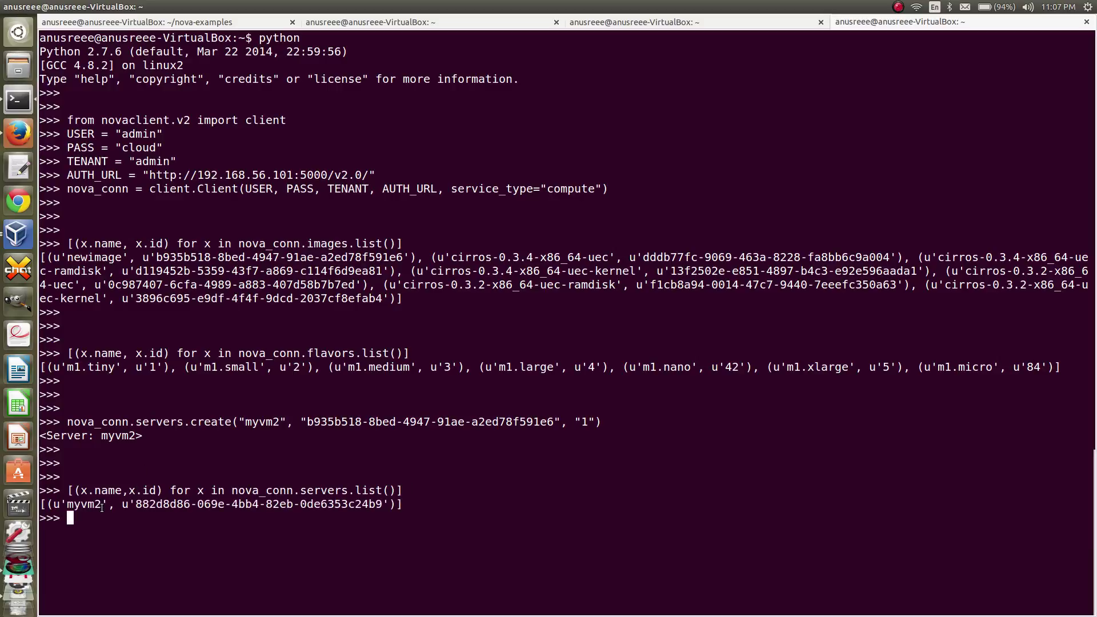
left_click_drag(102, 506, 67, 504)
mouse_move(134, 504)
left_mouse_down()
mouse_move(361, 491)
mouse_move(380, 504)
left_mouse_up()
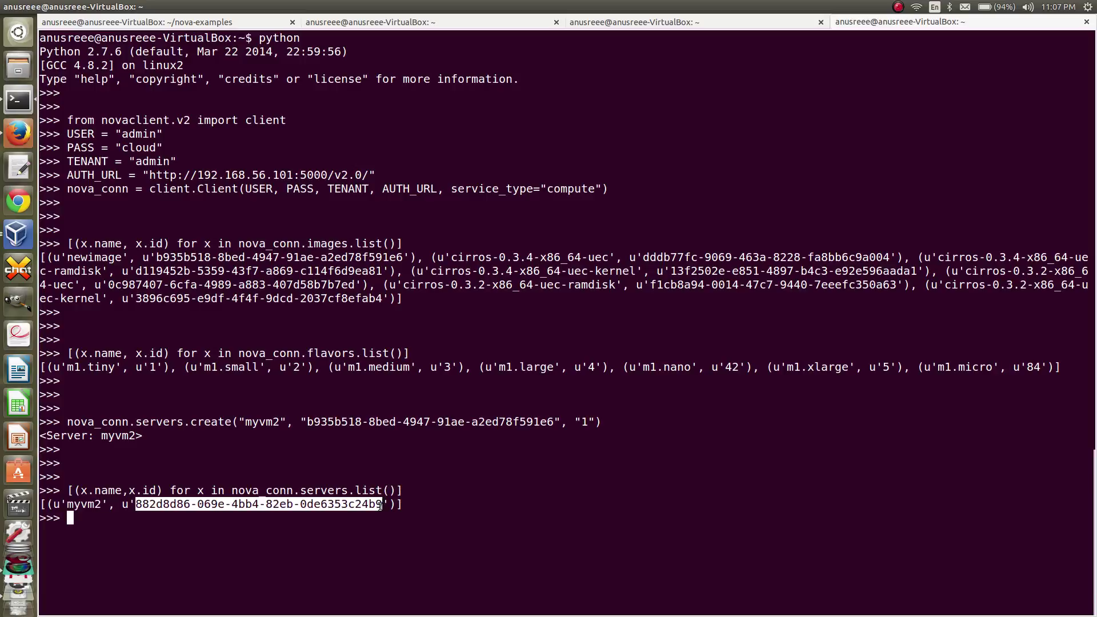
double_click(200, 299)
left_click(19, 138)
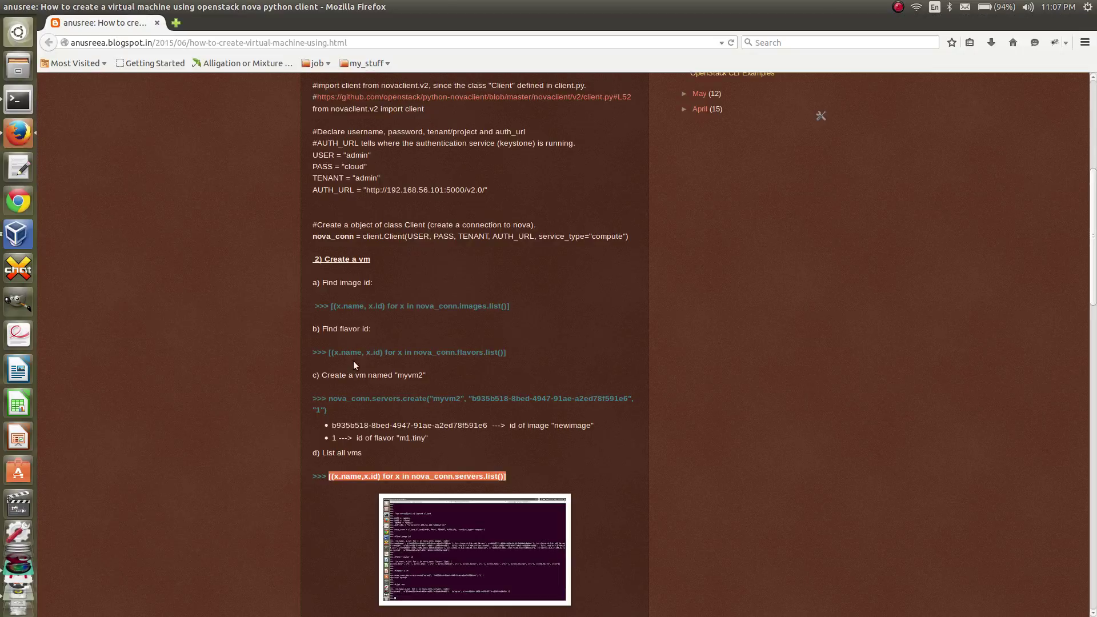
left_click(330, 397)
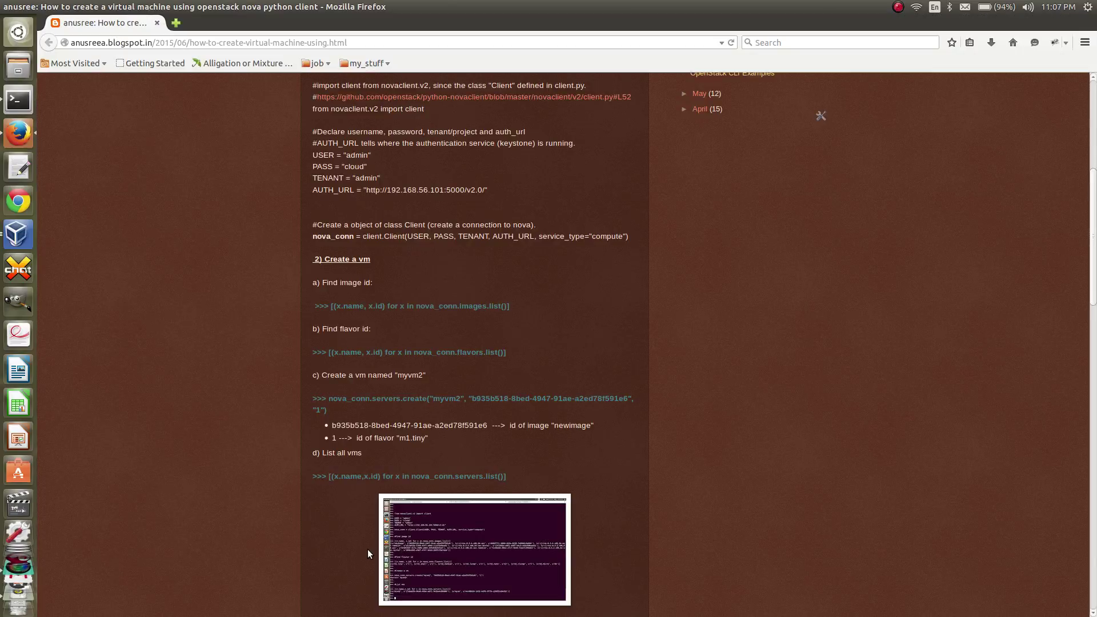